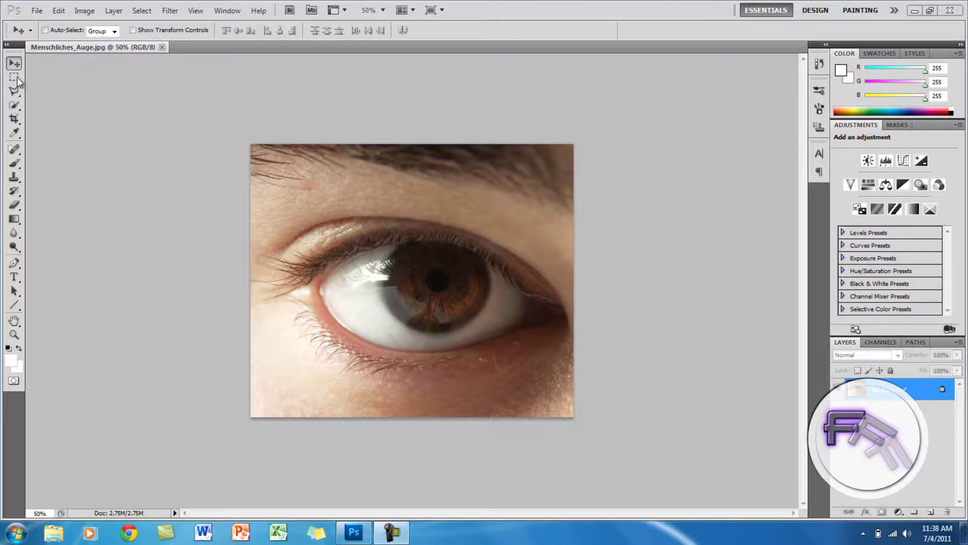
# - Zoom the eye photo to 200% and switch to the Polygonal Lasso Tool
pyautogui.click(384, 9)
pyautogui.click(384, 66)
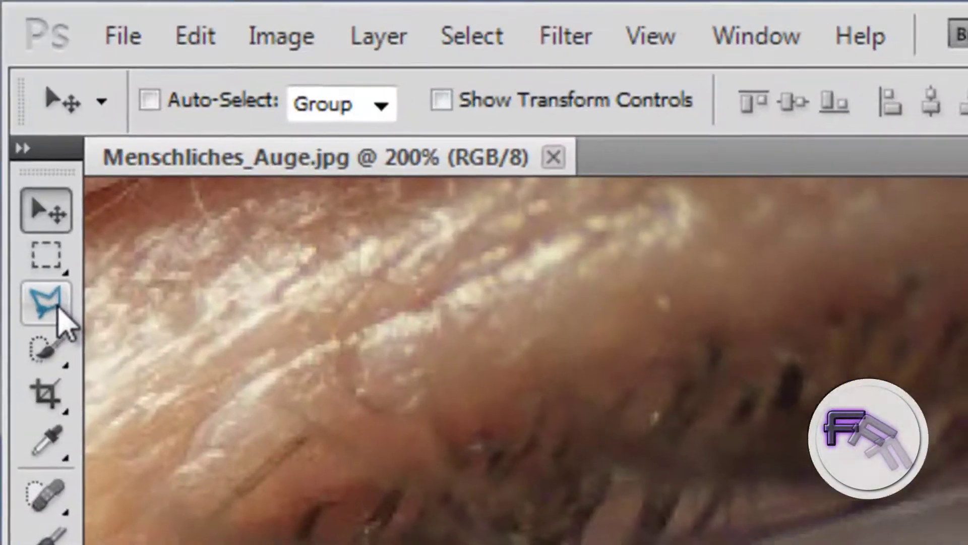
pyautogui.click(17, 91)
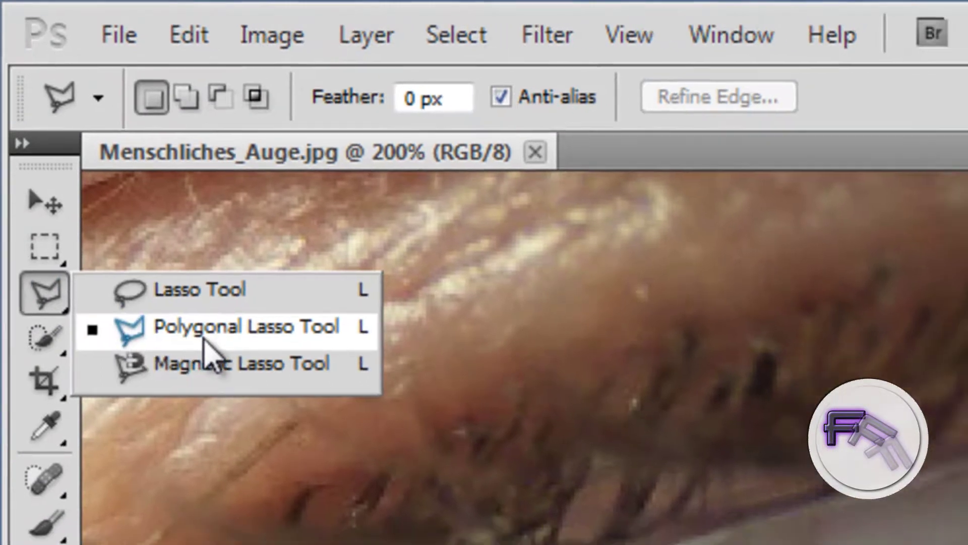
pyautogui.click(214, 334)
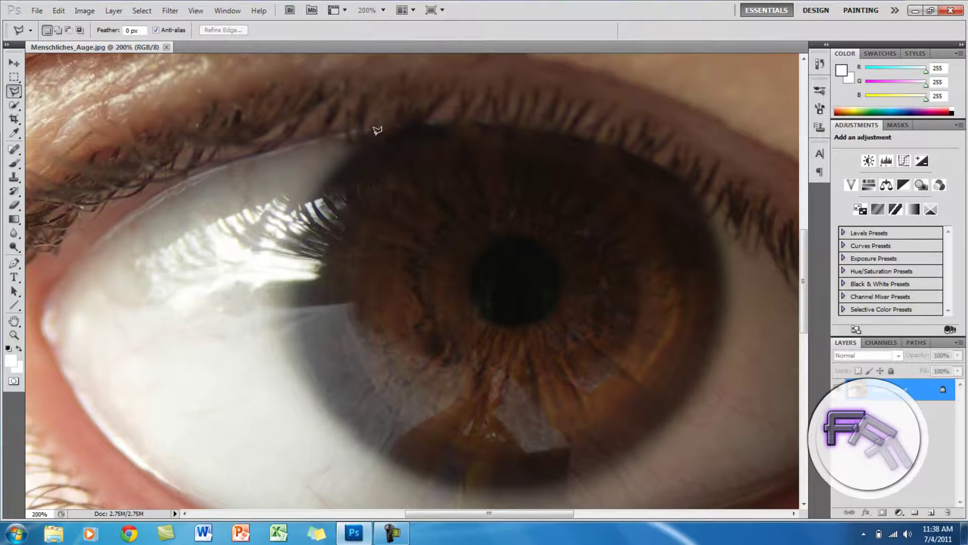
# - Trace the iris edge with eleven polygonal lasso points and close the outline
pyautogui.click(377, 131)
pyautogui.click(298, 280)
pyautogui.click(382, 451)
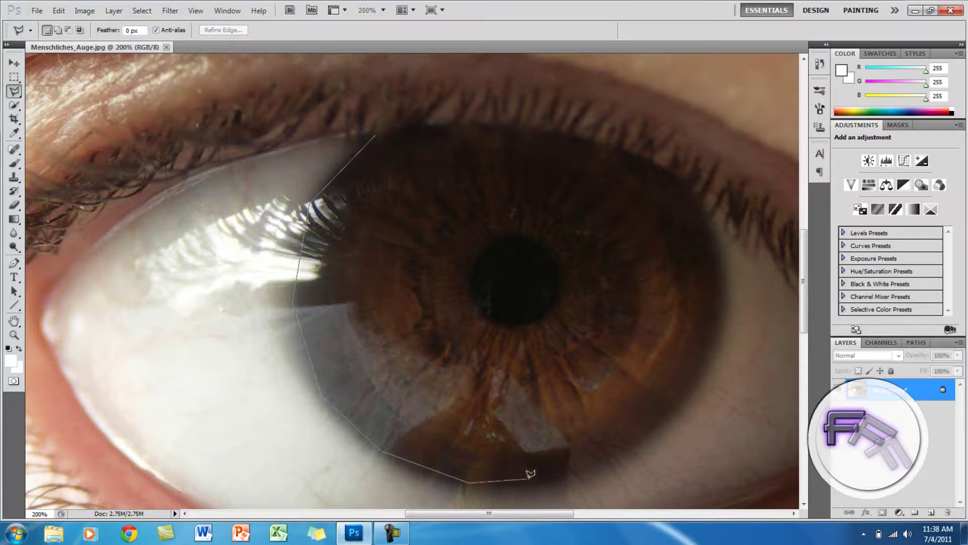
pyautogui.click(552, 473)
pyautogui.click(636, 433)
pyautogui.click(687, 376)
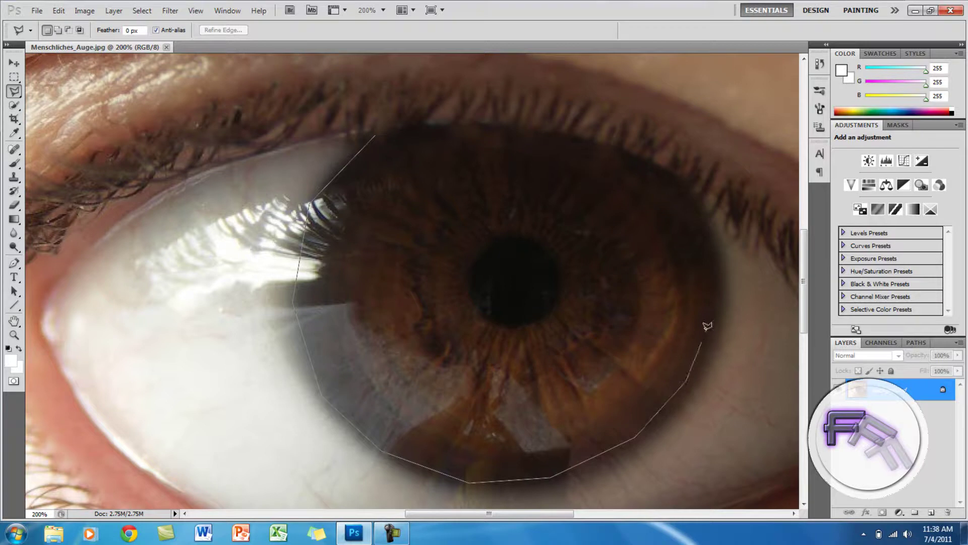
pyautogui.click(717, 287)
pyautogui.click(704, 216)
pyautogui.click(685, 176)
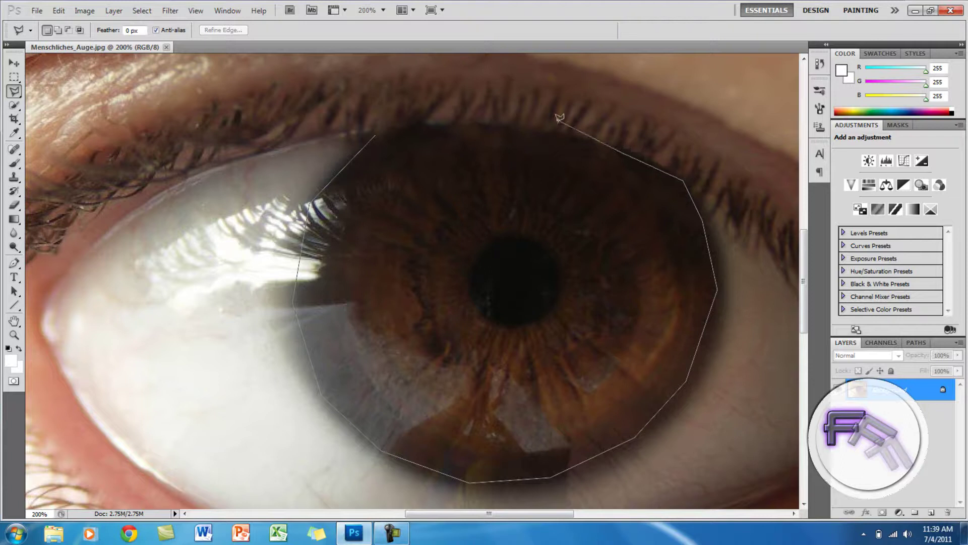
pyautogui.click(493, 119)
pyautogui.click(426, 124)
pyautogui.doubleClick(376, 128)
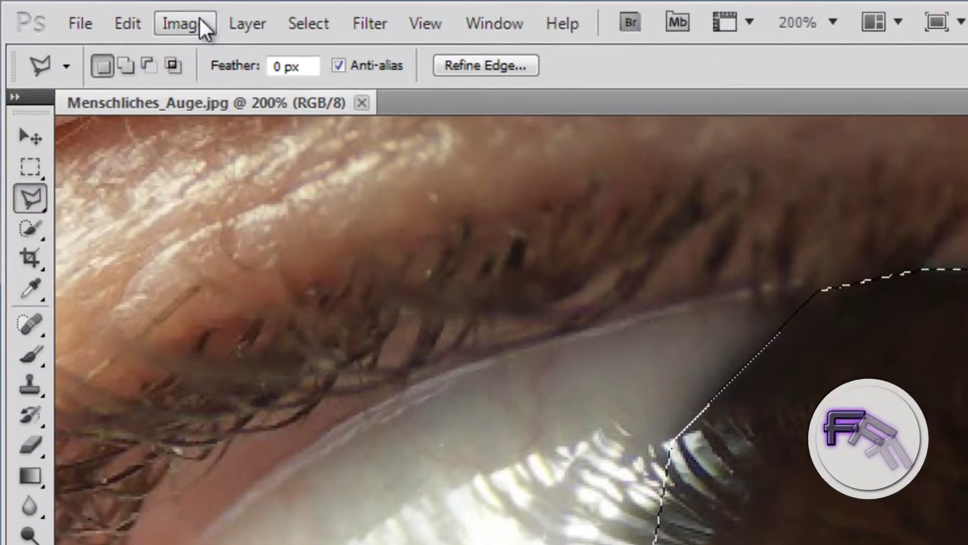
# - Open the Image menu's Adjustments submenu, keeping the iris selected
pyautogui.click(188, 23)
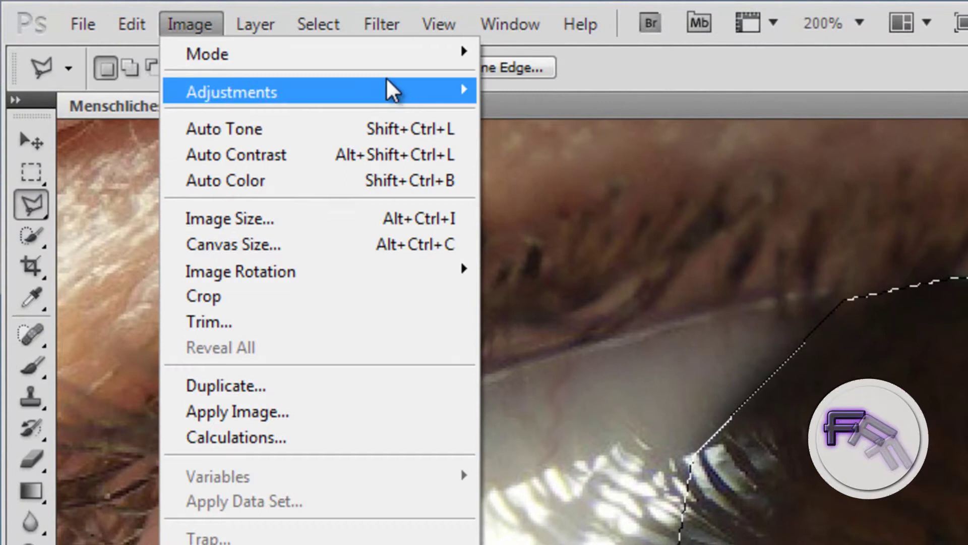
pyautogui.moveTo(232, 92)
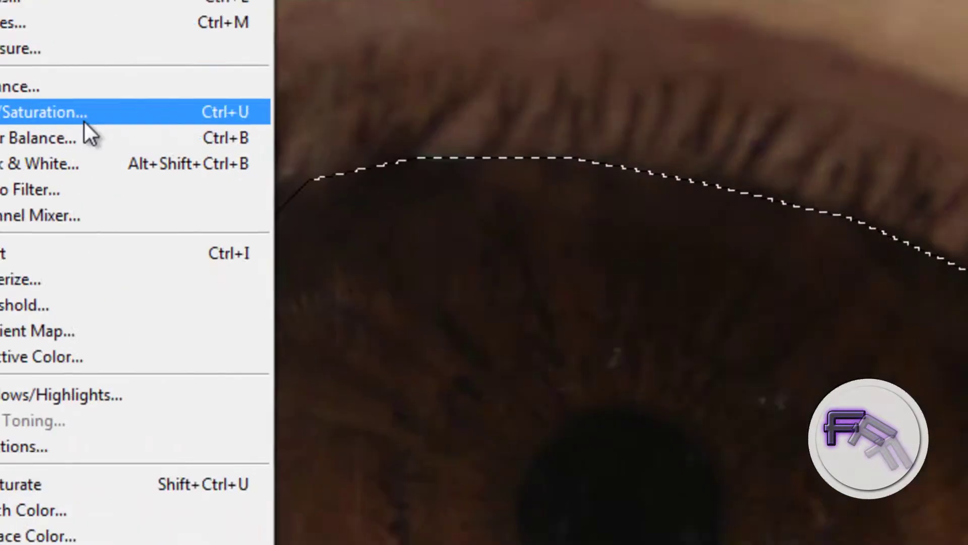
# - Apply a Hue/Saturation hue shift of +74 to turn the iris green
pyautogui.click(83, 114)
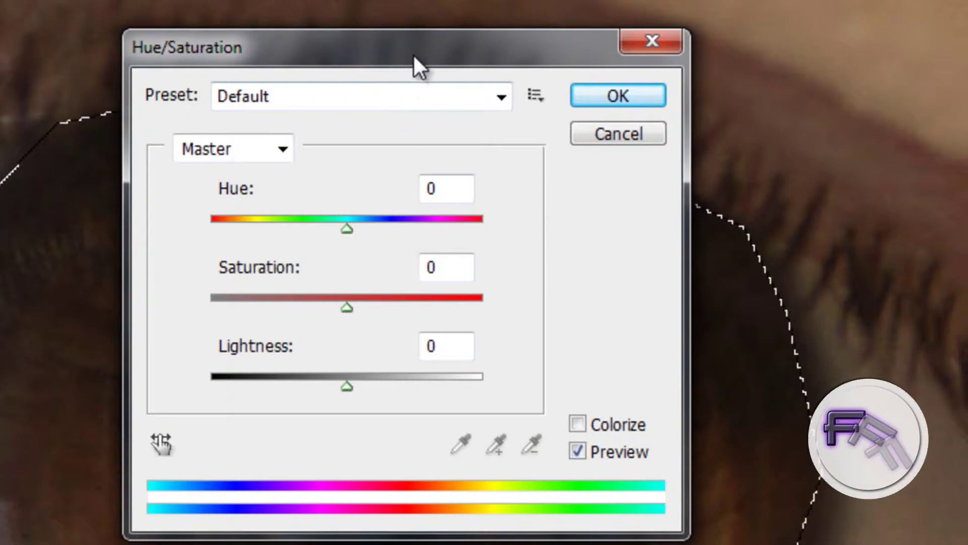
pyautogui.moveTo(414, 52); pyautogui.dragTo(847, 3)
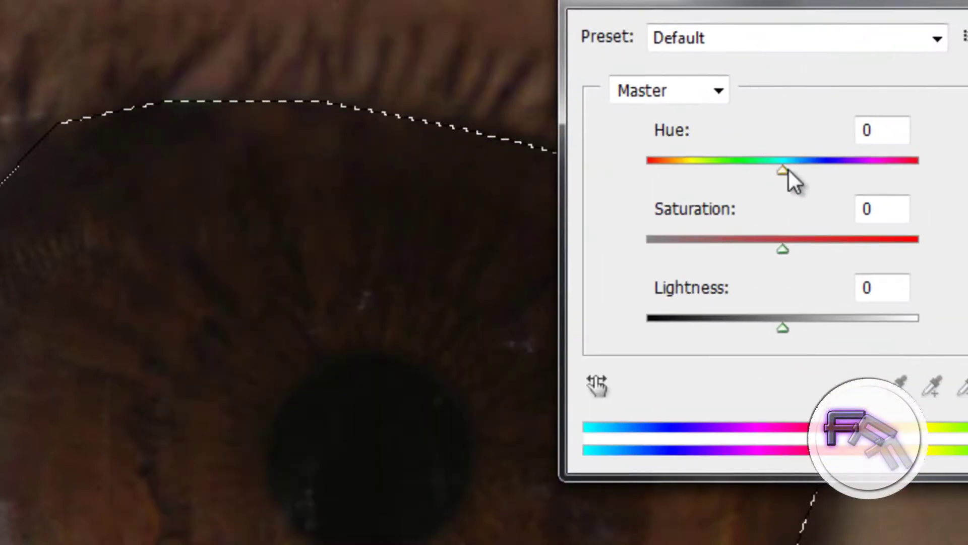
pyautogui.moveTo(783, 170)
pyautogui.mouseDown()
pyautogui.moveTo(645, 170)
pyautogui.moveTo(864, 172)
pyautogui.mouseUp()
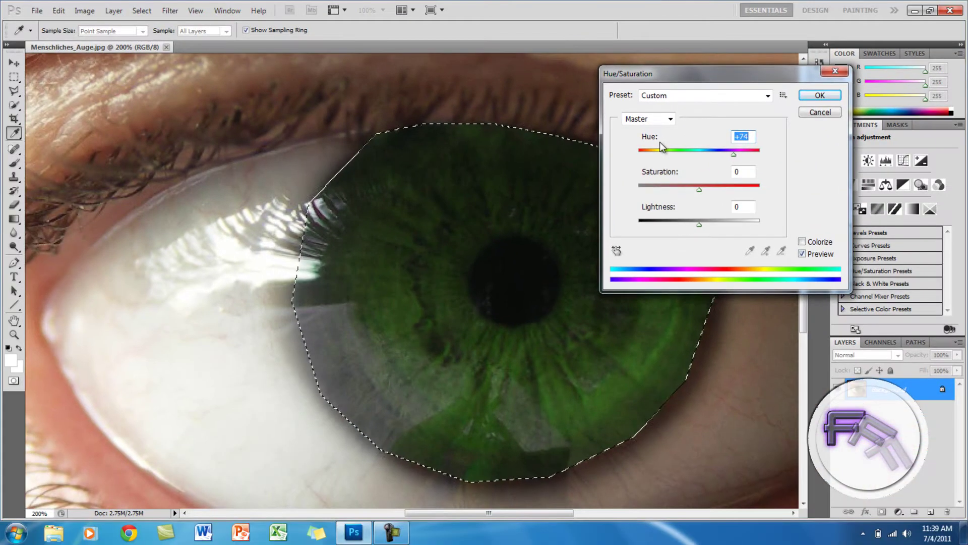
pyautogui.click(825, 95)
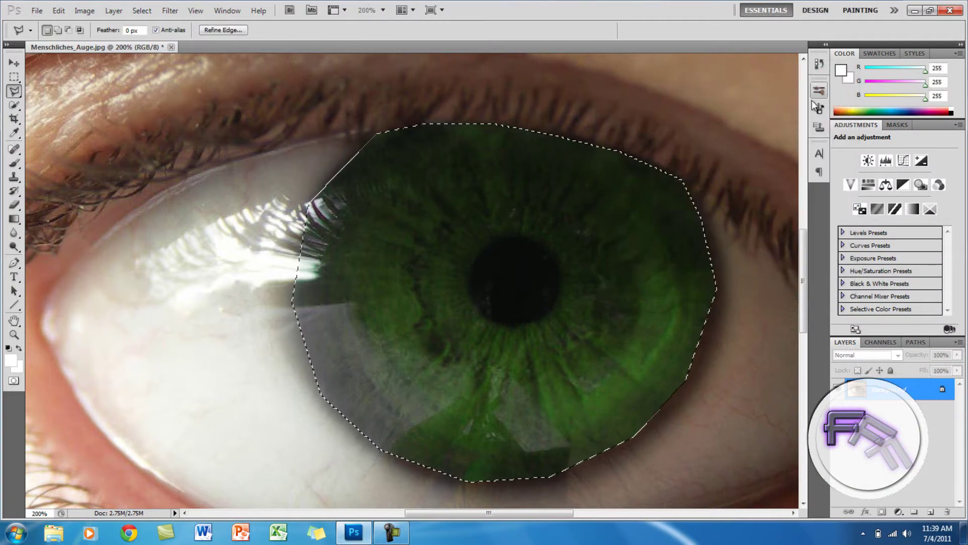
# - Zoom out to 50%, deselect the iris, dismiss the no-pixels warning, and close the stray outline
pyautogui.click(370, 10)
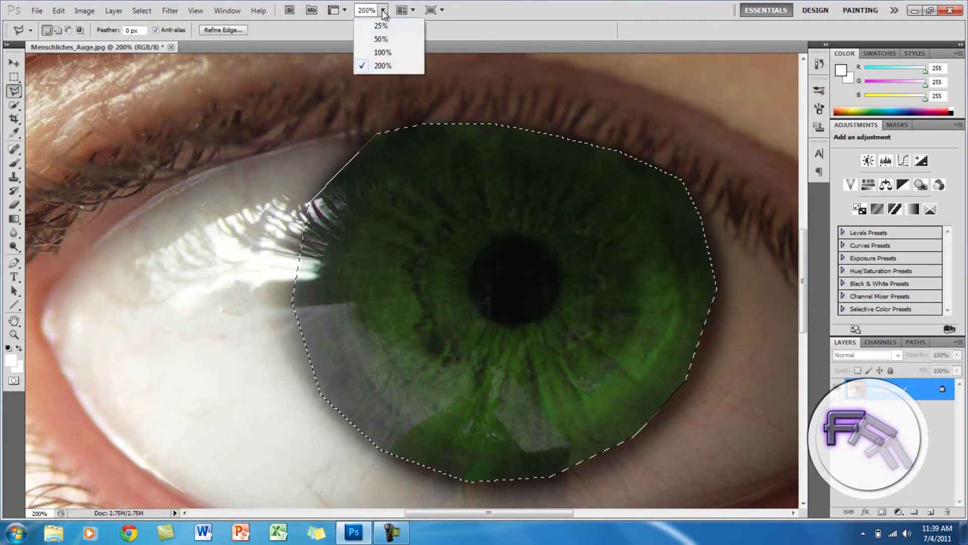
pyautogui.click(391, 42)
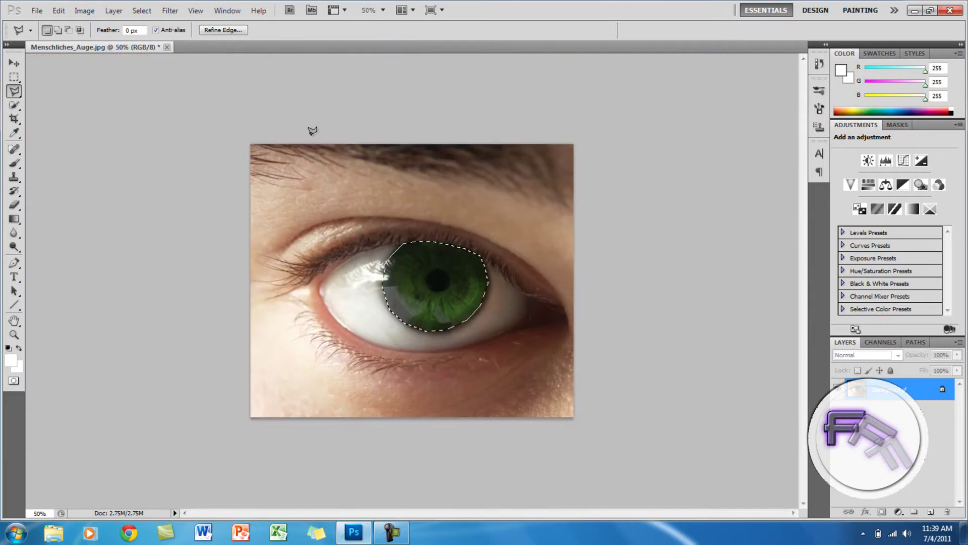
pyautogui.click(432, 264)
pyautogui.doubleClick(249, 177)
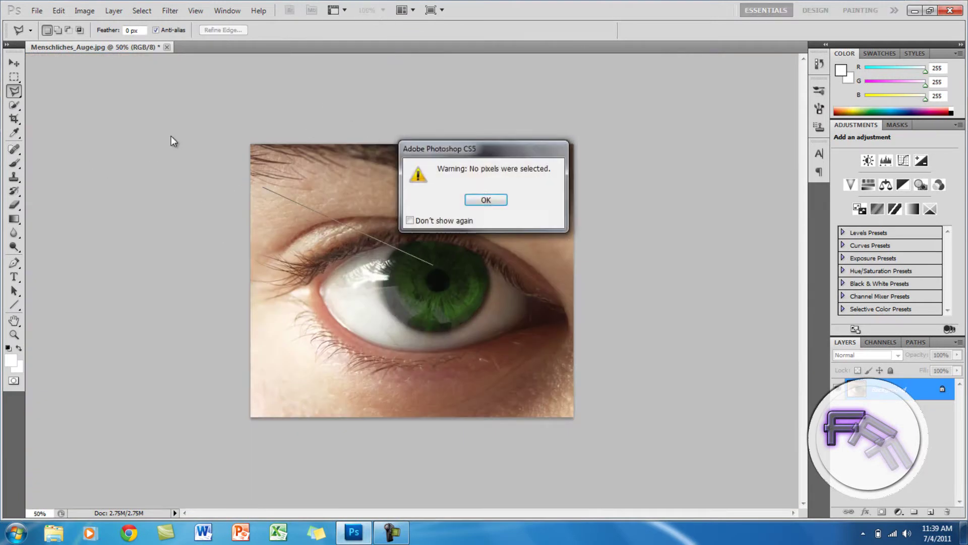
pyautogui.click(485, 198)
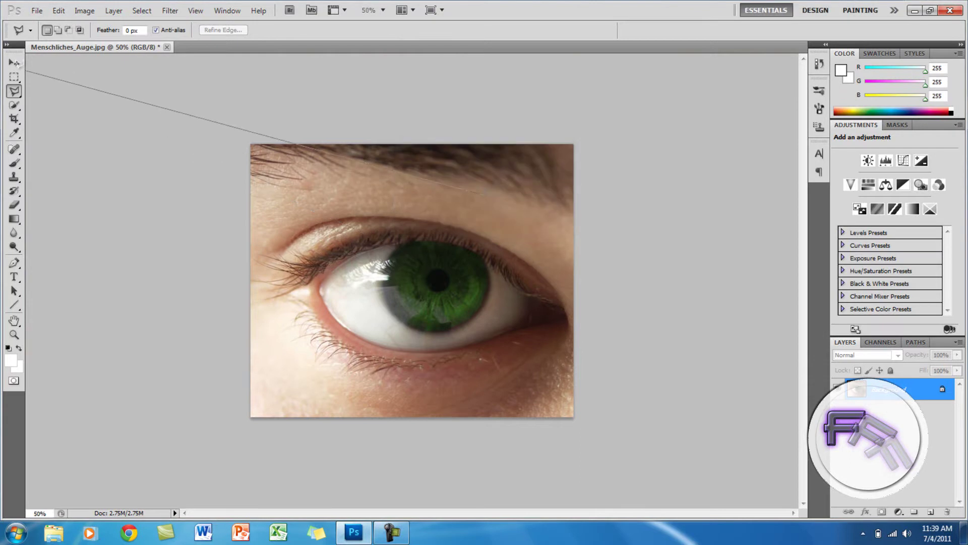
pyautogui.doubleClick(200, 117)
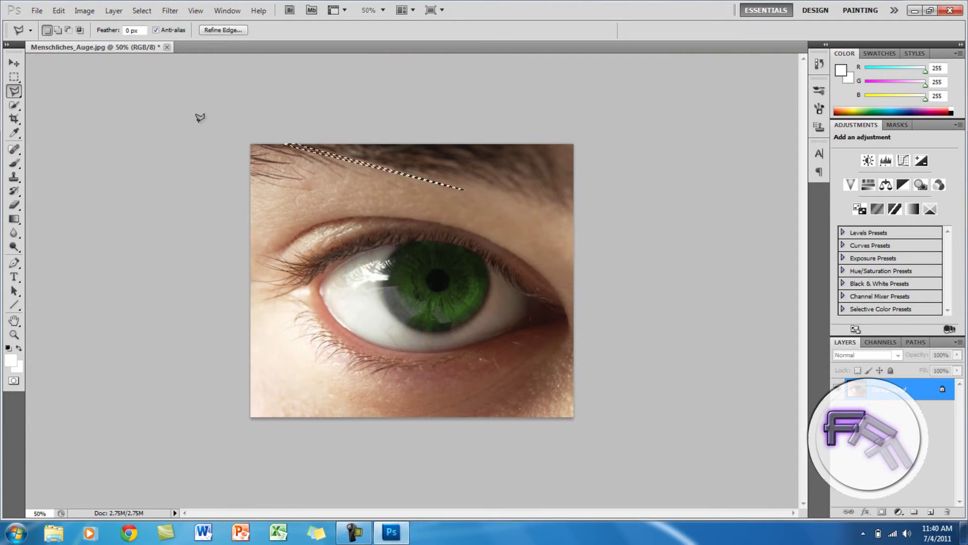